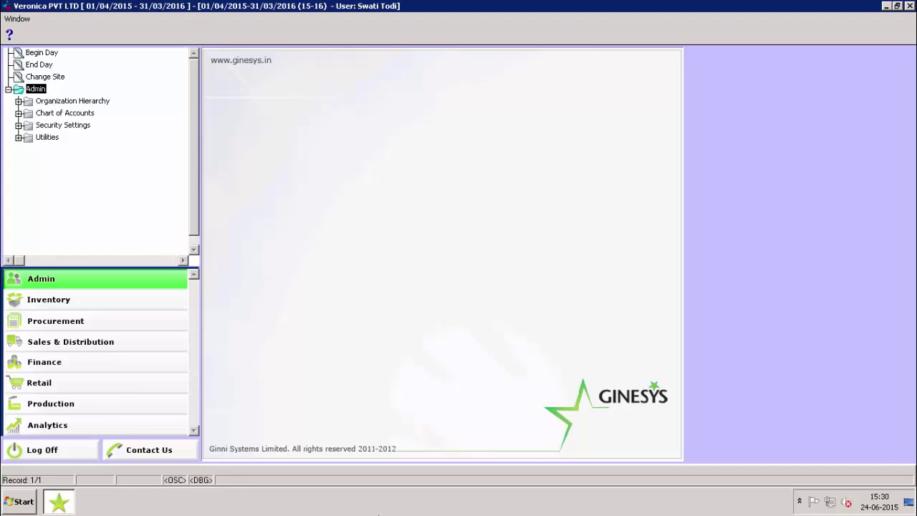
- Open the LR Workbench for incoming logistics in the Inventory module
{"action": "key", "text": "Down"}
{"action": "key", "text": "Down"}
{"action": "key", "text": "Down"}
{"action": "key", "text": "Down"}
{"action": "key", "text": "Down"}
{"action": "key", "text": "Down"}
{"action": "key", "text": "Down"}
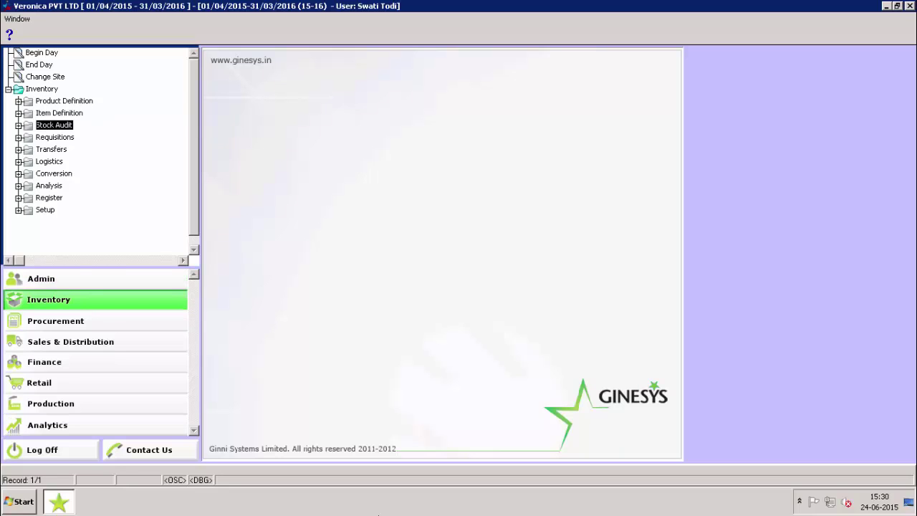
{"action": "key", "text": "Right"}
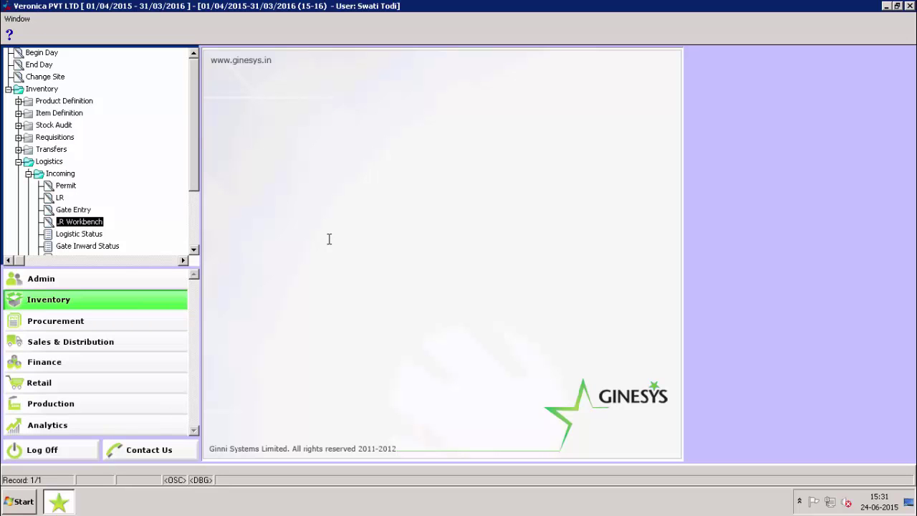
{"action": "key", "text": "Return"}
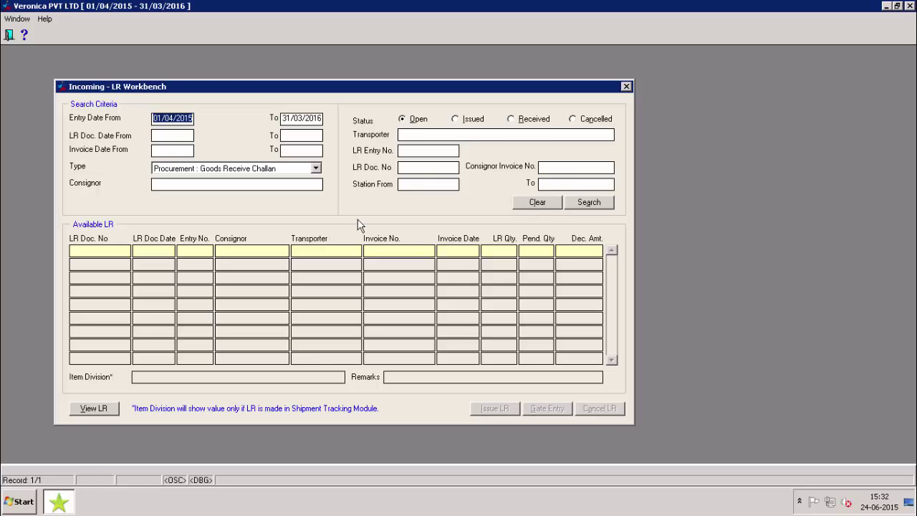
- Search for LRs with Open status and select the one with LR Doc. No 25
{"action": "left_click", "coordinate": [405, 122]}
{"action": "left_click", "coordinate": [579, 204]}
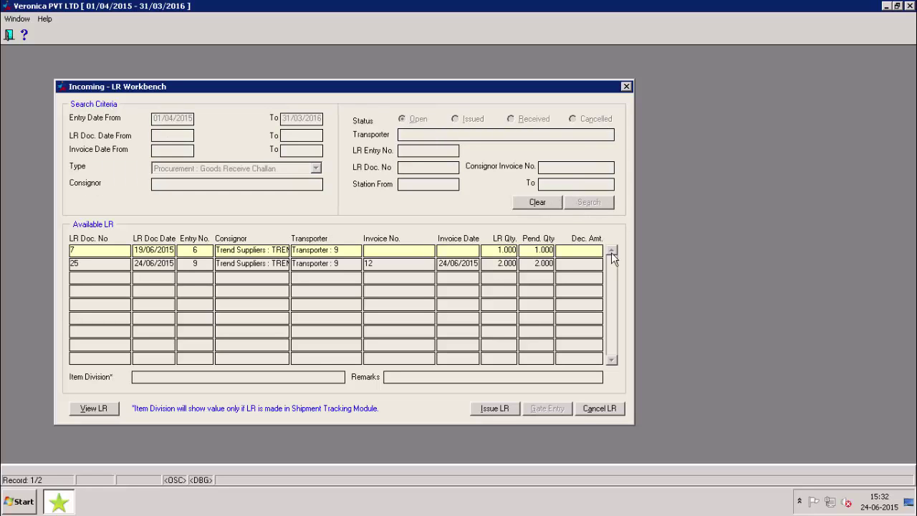
{"action": "left_click", "coordinate": [388, 266]}
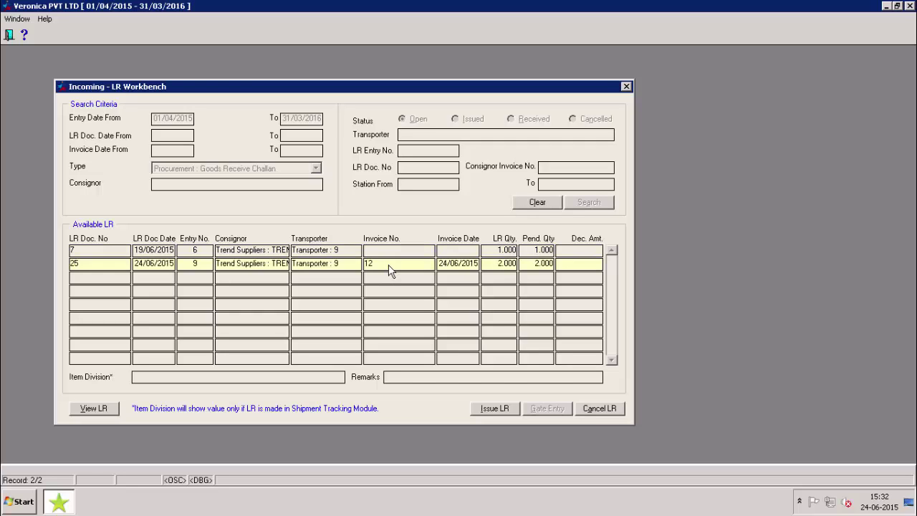
- Issue the selected LR to the fourth user in the user list, leaving the remarks empty
{"action": "left_click", "coordinate": [489, 409]}
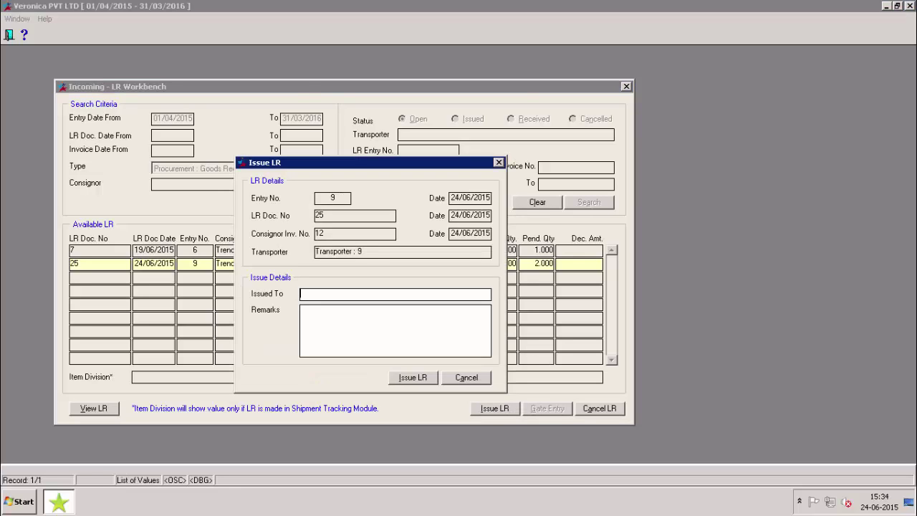
{"action": "key", "text": "F9"}
{"action": "key", "text": "Down"}
{"action": "key", "text": "Down"}
{"action": "key", "text": "Down"}
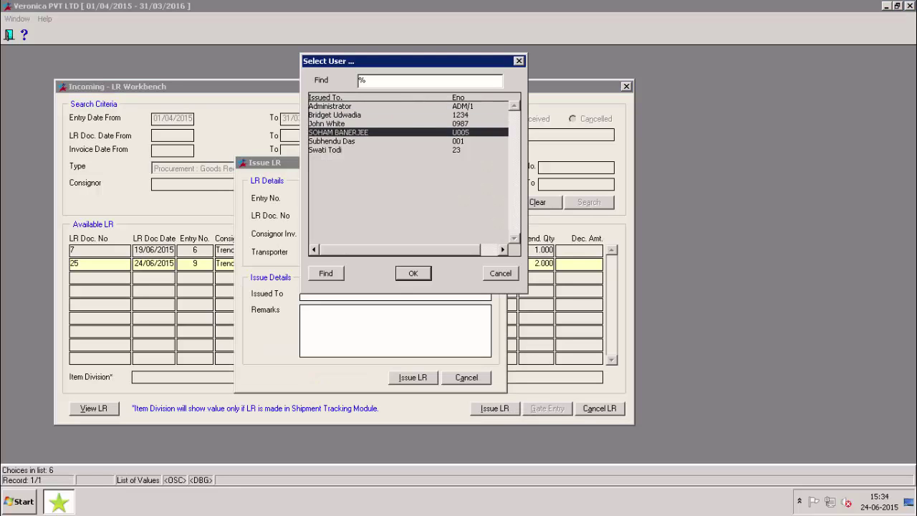
{"action": "key", "text": "Return"}
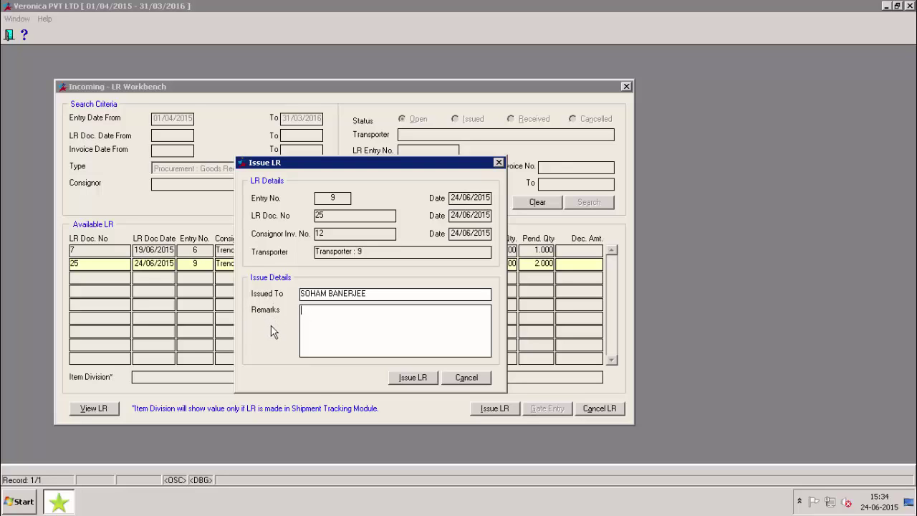
{"action": "left_click", "coordinate": [408, 379]}
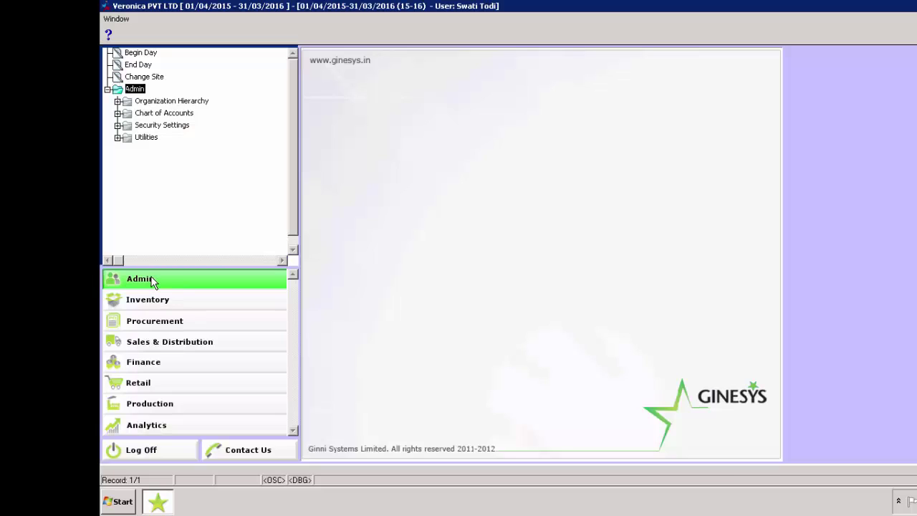
- Open the Organization's company profile in the Admin module and toggle the Auto Issue LR on Creation option
{"action": "left_click", "coordinate": [117, 101]}
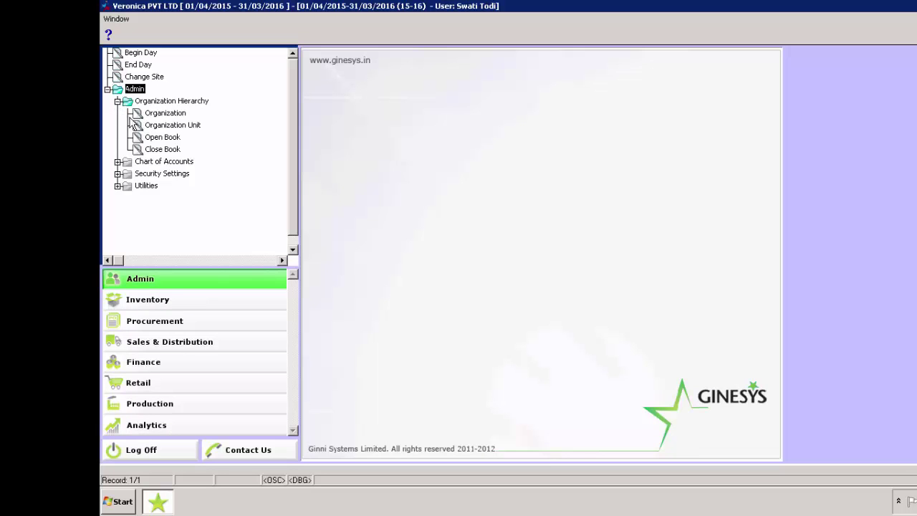
{"action": "double_click", "coordinate": [160, 113]}
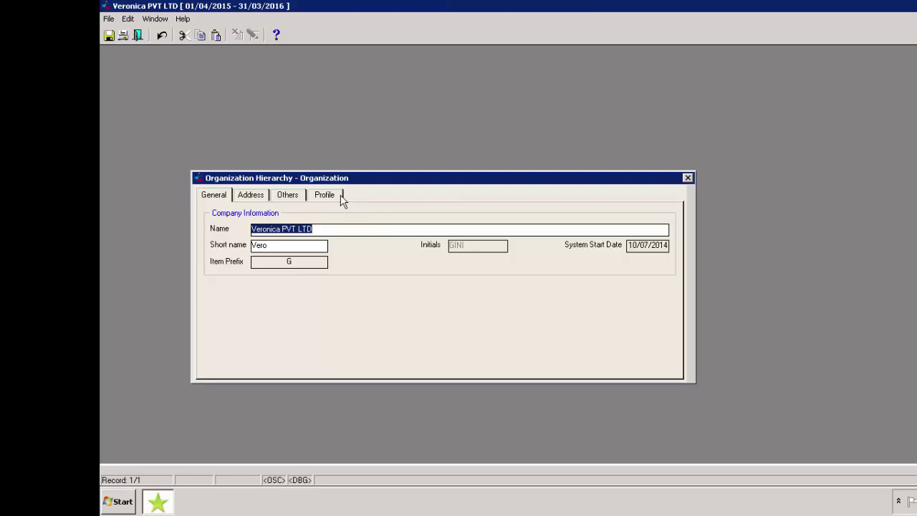
{"action": "left_click", "coordinate": [333, 198]}
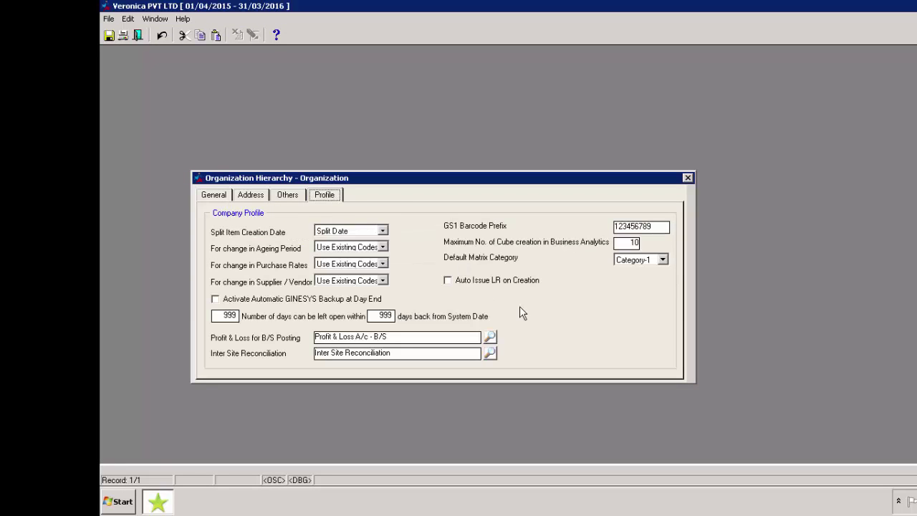
{"action": "left_click", "coordinate": [448, 282]}
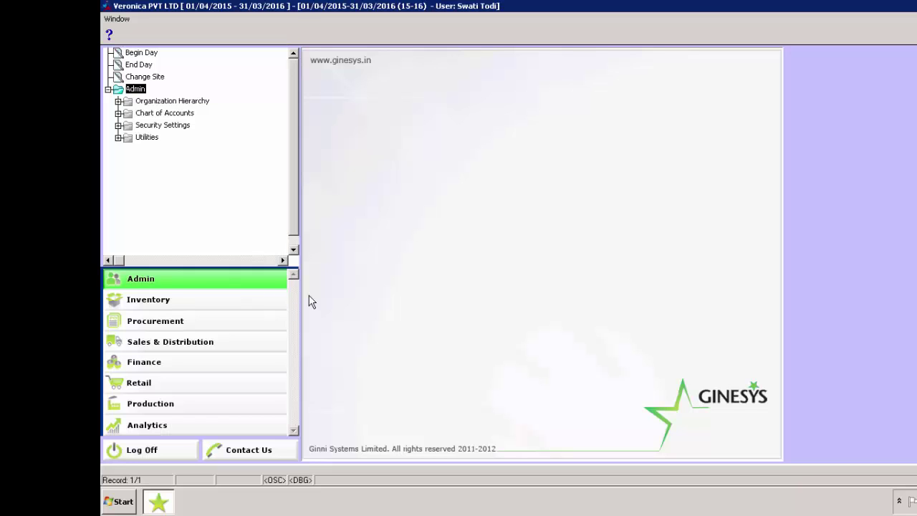
- Switch to the Inventory module and open the LR Workbench under Logistics, Incoming
{"action": "key", "text": "Down"}
{"action": "key", "text": "Tab"}
{"action": "key", "text": "Down"}
{"action": "key", "text": "Down"}
{"action": "key", "text": "Down"}
{"action": "key", "text": "Down"}
{"action": "key", "text": "Down"}
{"action": "key", "text": "Down"}
{"action": "key", "text": "Right"}
{"action": "key", "text": "Down"}
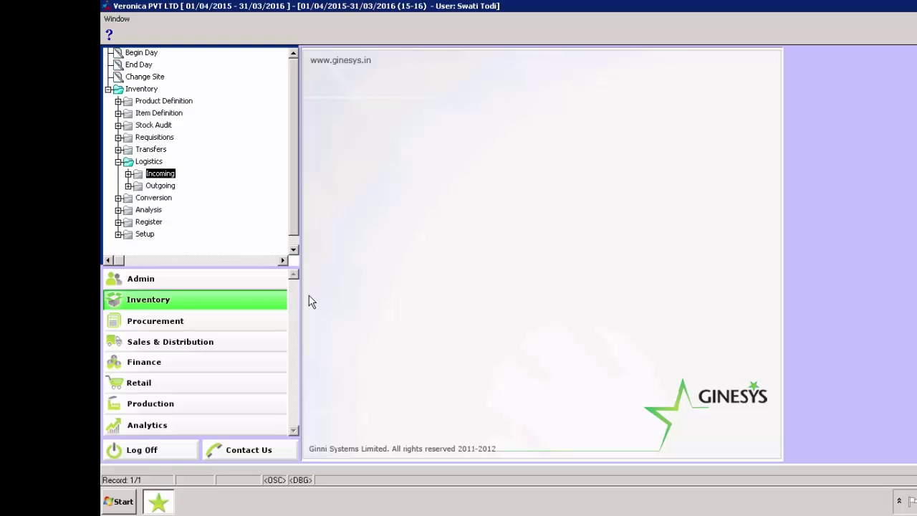
{"action": "key", "text": "Right"}
{"action": "key", "text": "Down"}
{"action": "key", "text": "Down"}
{"action": "key", "text": "Down"}
{"action": "key", "text": "Down"}
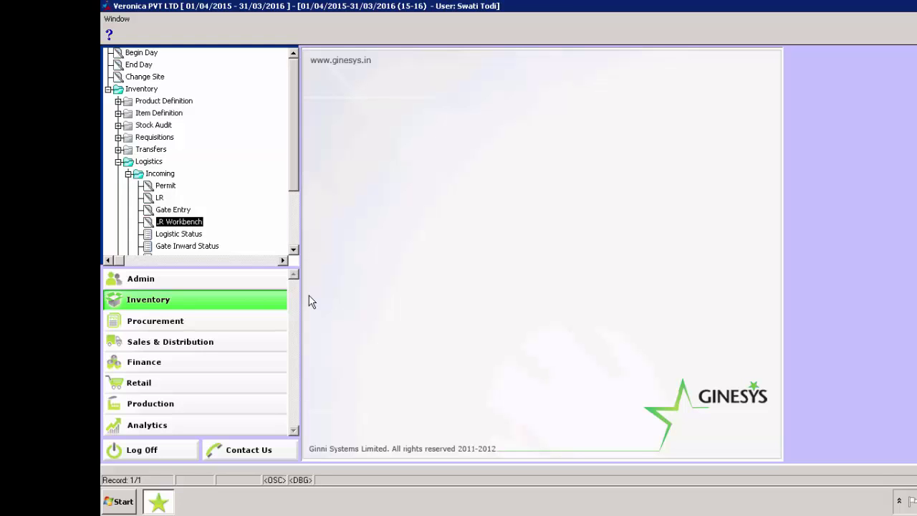
{"action": "key", "text": "Return"}
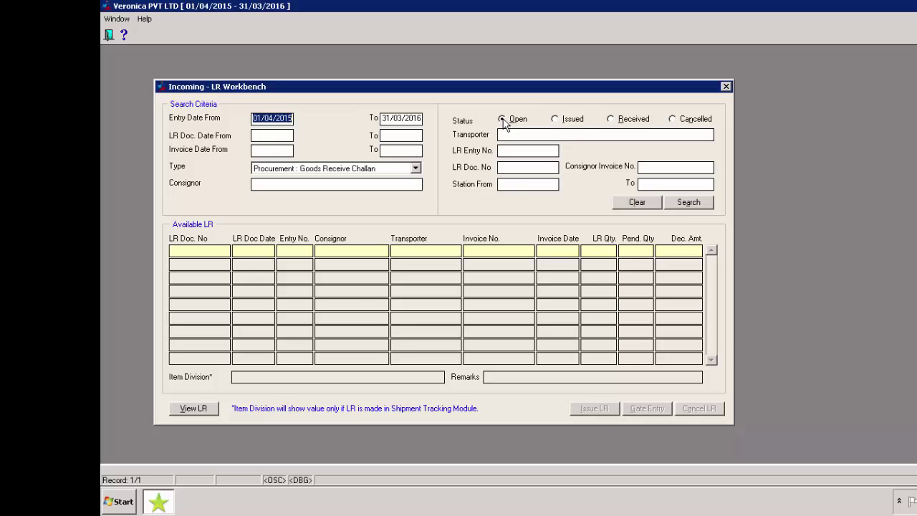
- Search for LRs with Open status and cancel LR Doc. No 7 with the reason "Damaged"
{"action": "left_click", "coordinate": [504, 120]}
{"action": "left_click", "coordinate": [689, 203]}
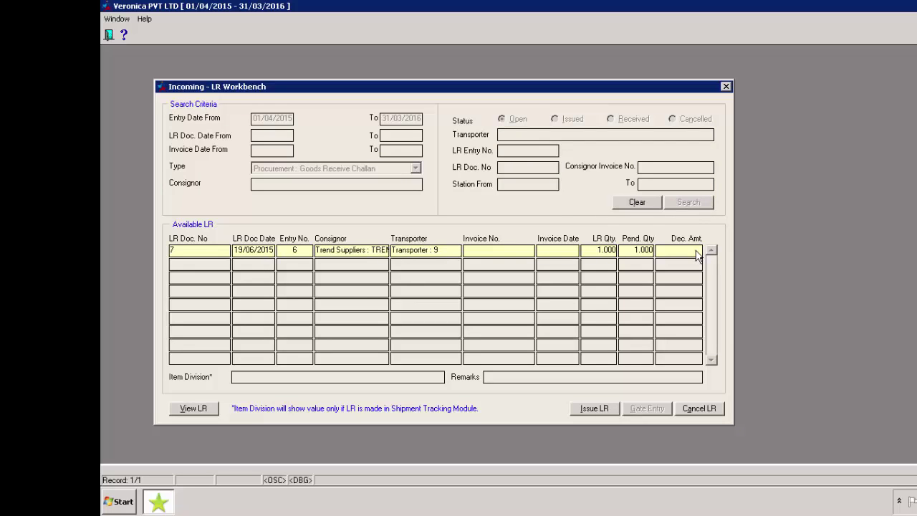
{"action": "left_click", "coordinate": [700, 410]}
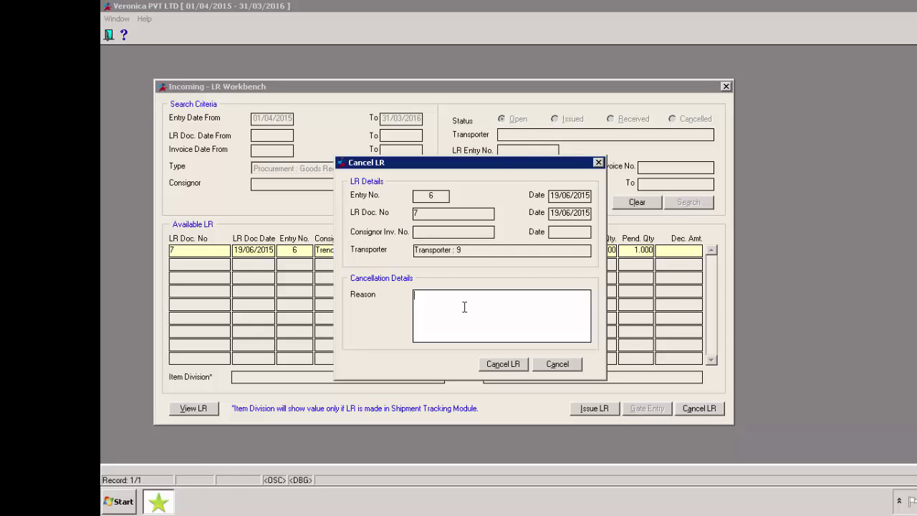
{"action": "type", "text": "Damaged"}
{"action": "left_click", "coordinate": [504, 365]}
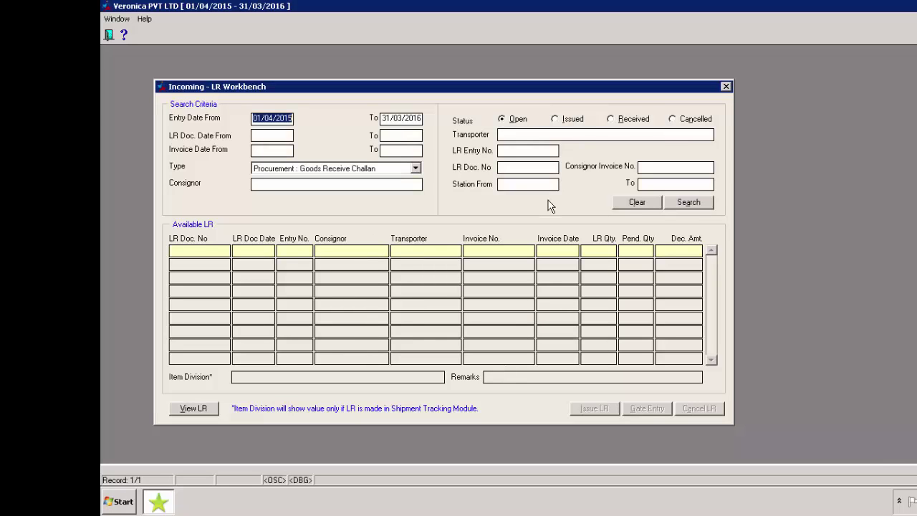
- Search for LRs with Issued status and try to cancel LR Doc. No 10
{"action": "left_click", "coordinate": [556, 120]}
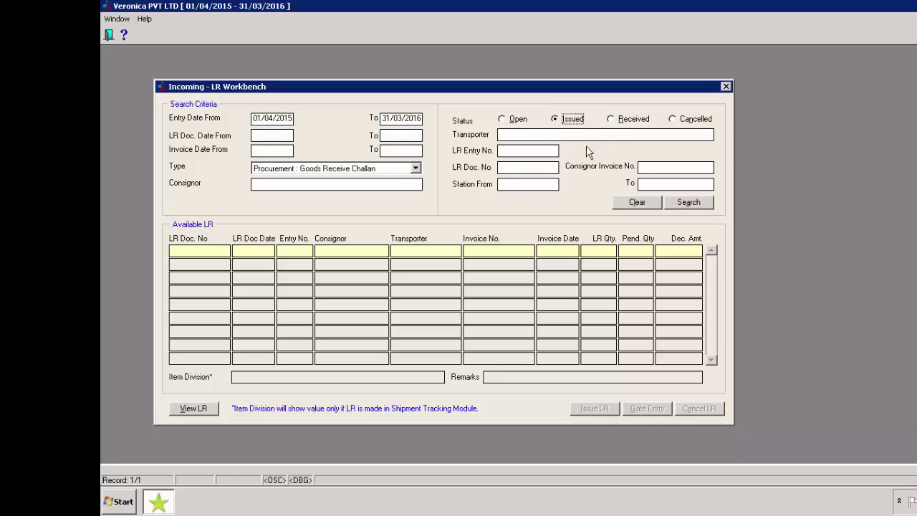
{"action": "left_click", "coordinate": [684, 205]}
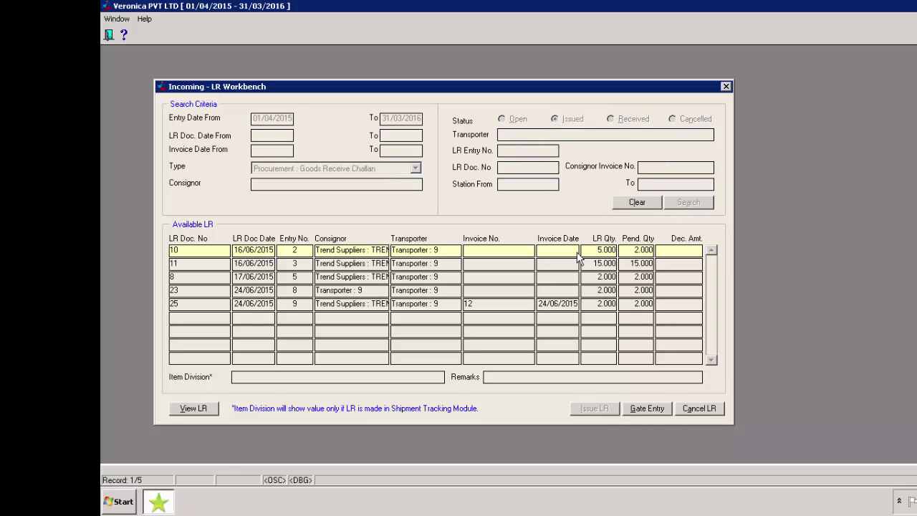
{"action": "left_click", "coordinate": [692, 409]}
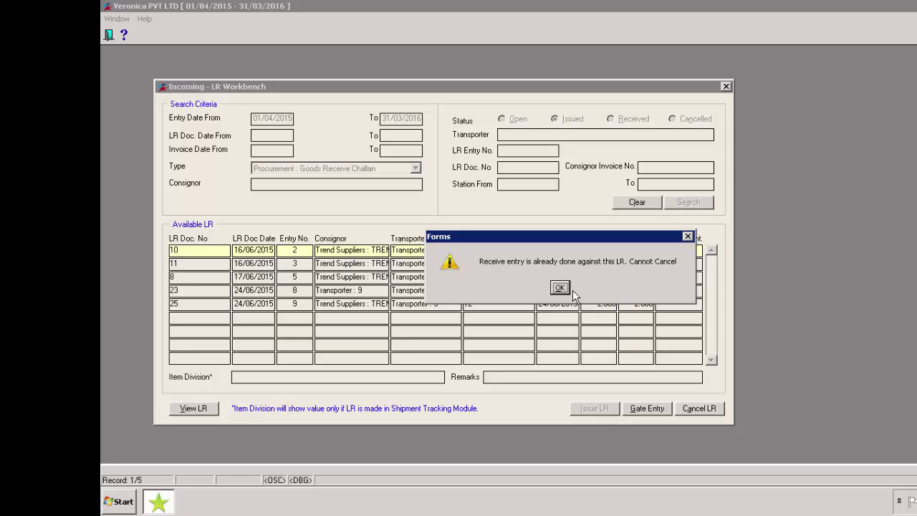
{"action": "left_click", "coordinate": [560, 288]}
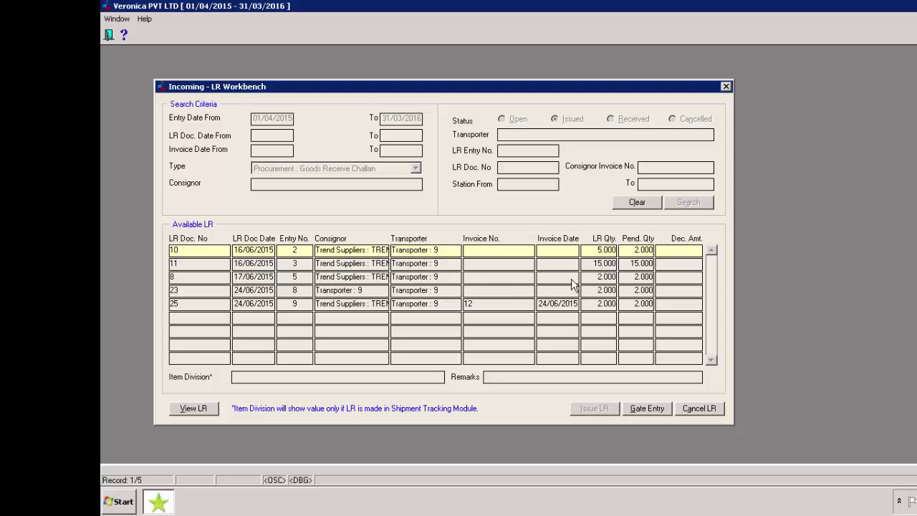
- Cancel the issued LR with LR Doc. No 8, giving "Damaged" as the reason
{"action": "left_click", "coordinate": [572, 280]}
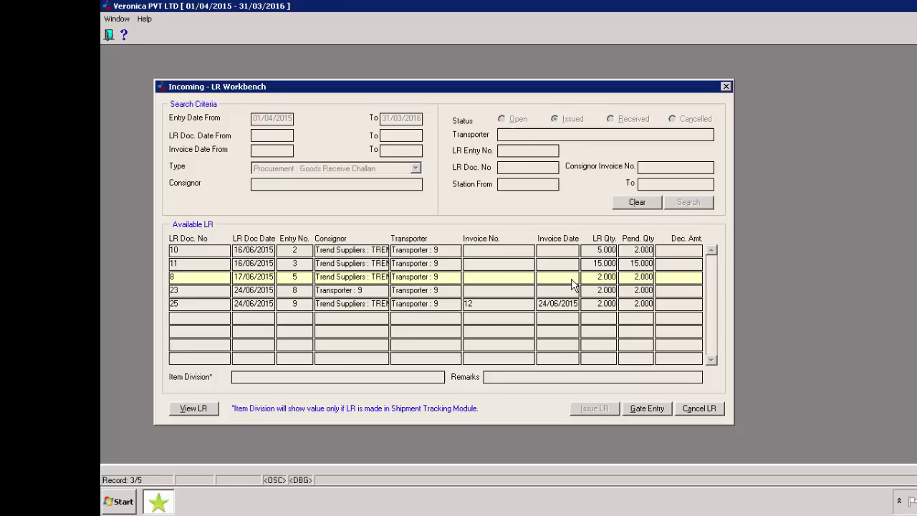
{"action": "left_click", "coordinate": [696, 408]}
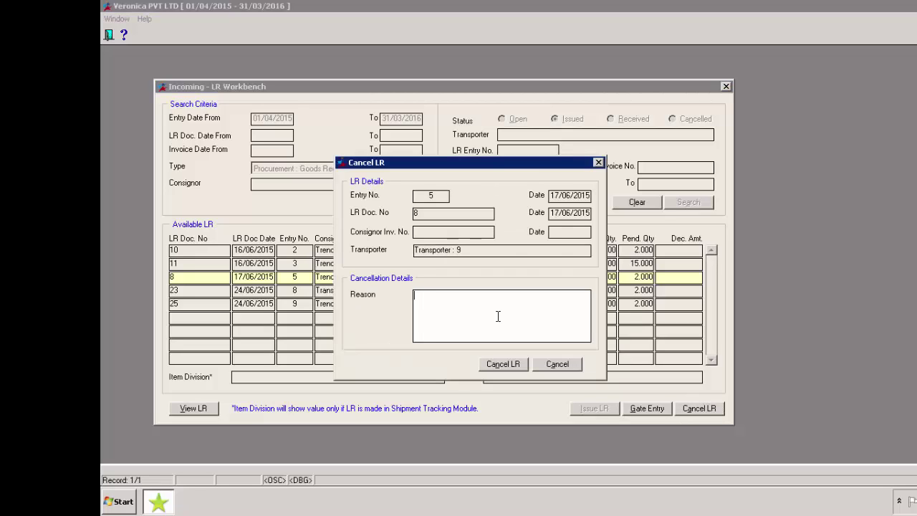
{"action": "type", "text": "Damaged"}
{"action": "left_click", "coordinate": [503, 364]}
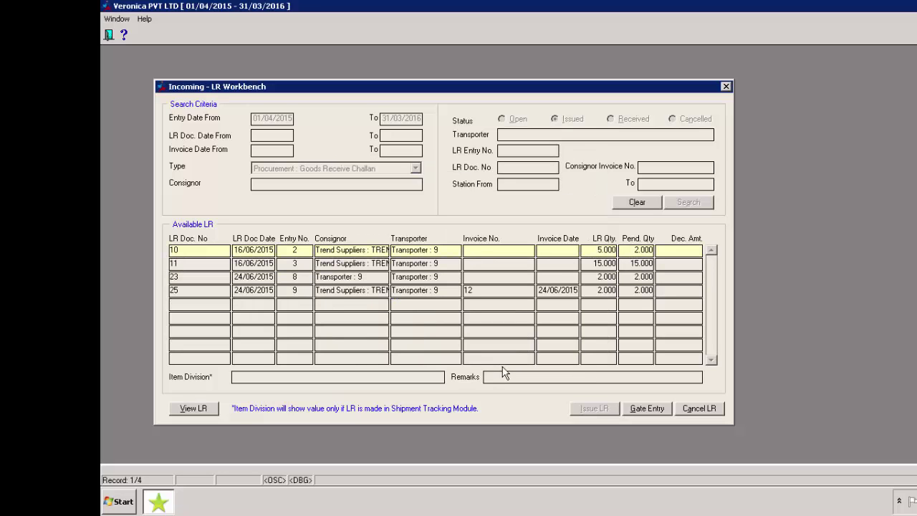